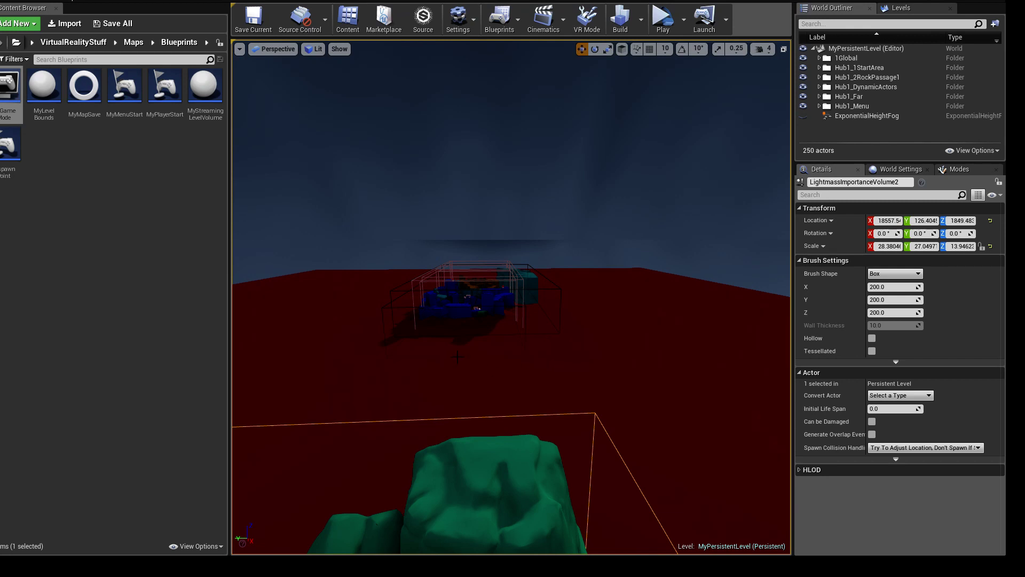
# Examine the colour-coded sublevels and the volume bounds around the rock arena and its neighbouring passage
pyautogui.moveTo(457, 358); pyautogui.dragTo(299, 411, button='right')
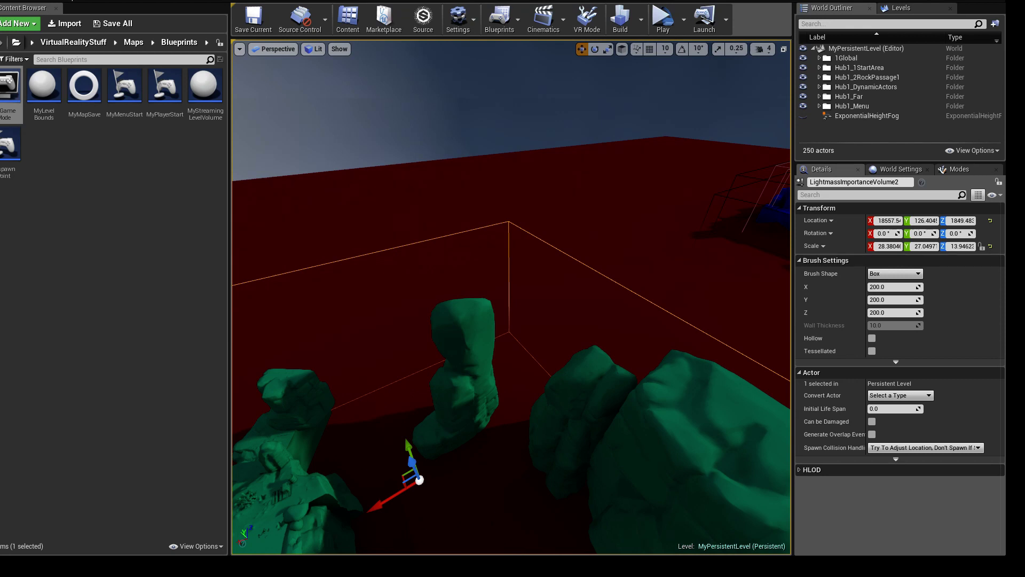
pyautogui.moveTo(512, 297); pyautogui.dragTo(511, 301, button='right')
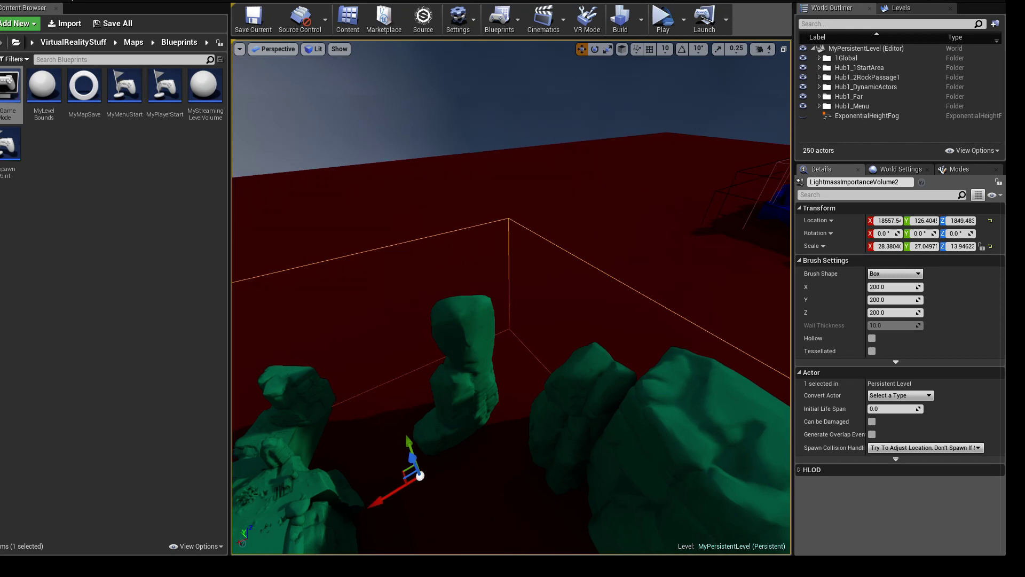
pyautogui.moveTo(511, 297); pyautogui.dragTo(509, 299, button='right')
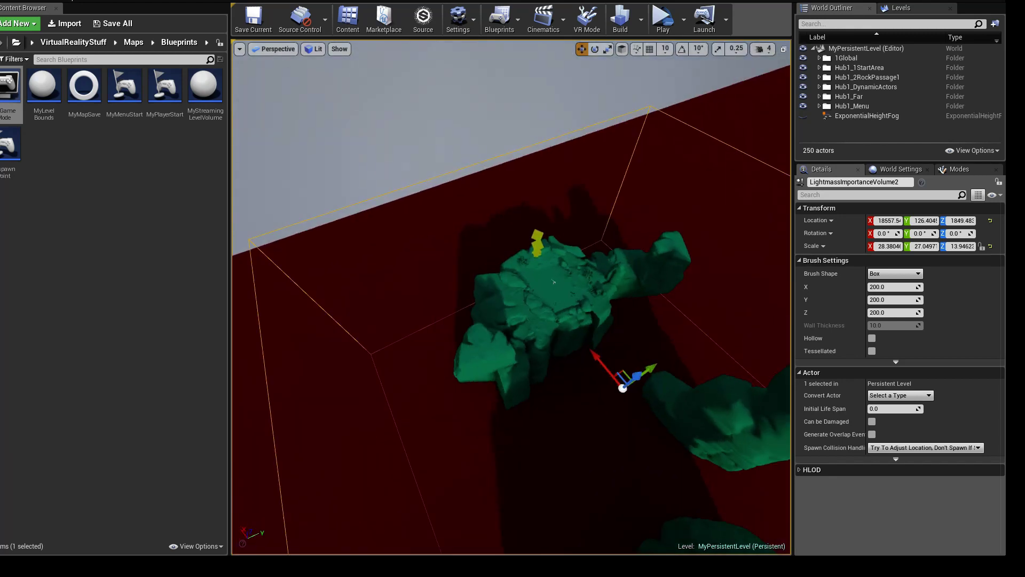
pyautogui.press('w')
pyautogui.moveTo(511, 297); pyautogui.dragTo(781, 163, button='right')
pyautogui.press('w')
pyautogui.press('e')
pyautogui.moveTo(396, 478); pyautogui.dragTo(395, 479, button='right')
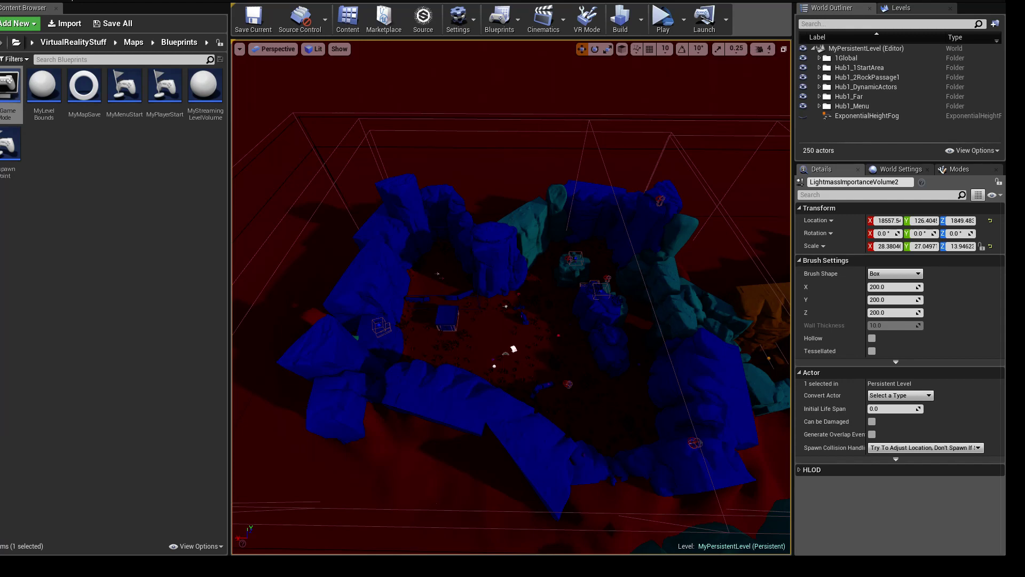
pyautogui.moveTo(396, 479); pyautogui.dragTo(396, 478, button='right')
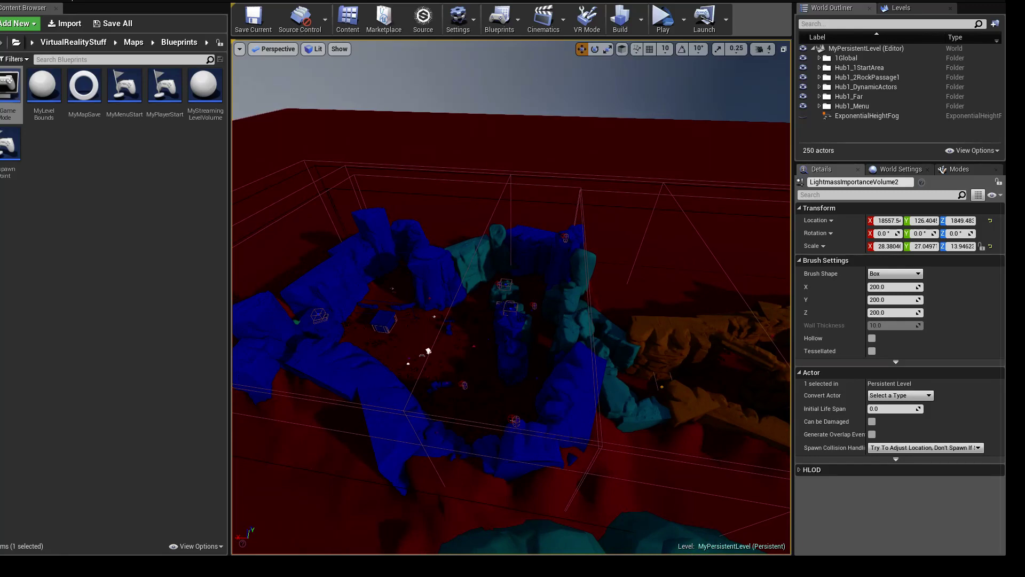
pyautogui.moveTo(396, 479); pyautogui.dragTo(395, 479, button='right')
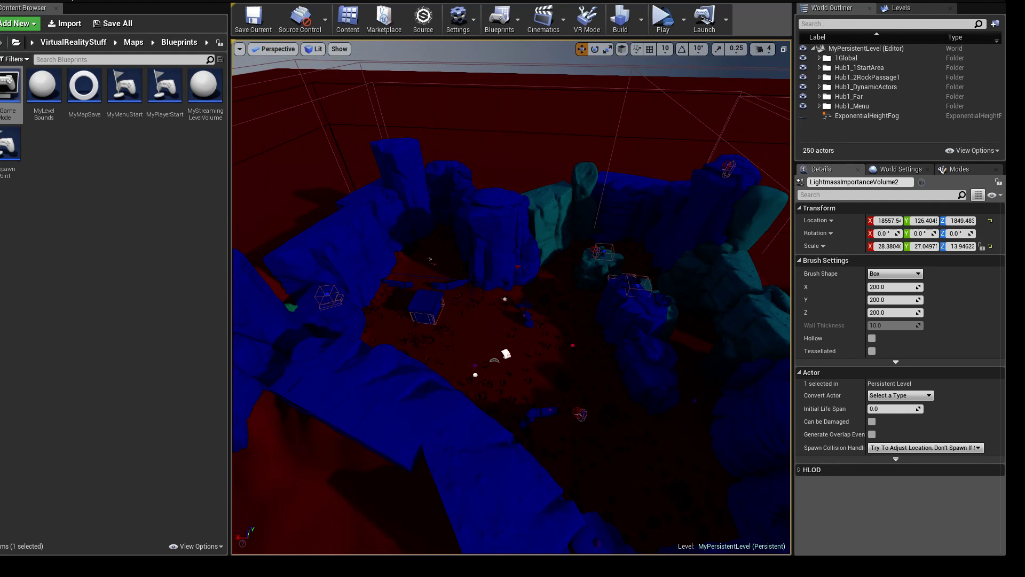
pyautogui.moveTo(395, 479); pyautogui.dragTo(396, 478, button='right')
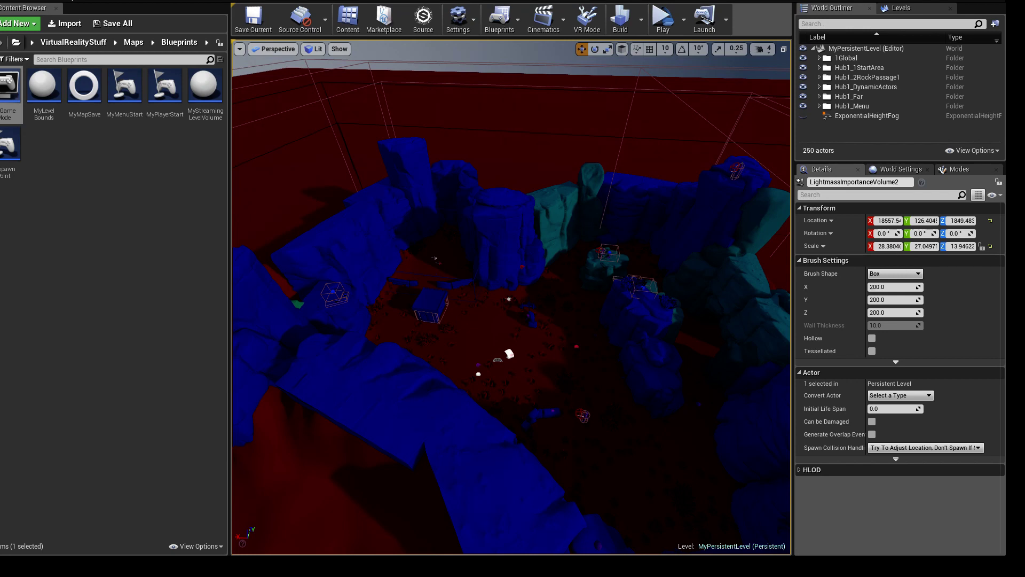
pyautogui.moveTo(396, 478); pyautogui.dragTo(396, 478, button='right')
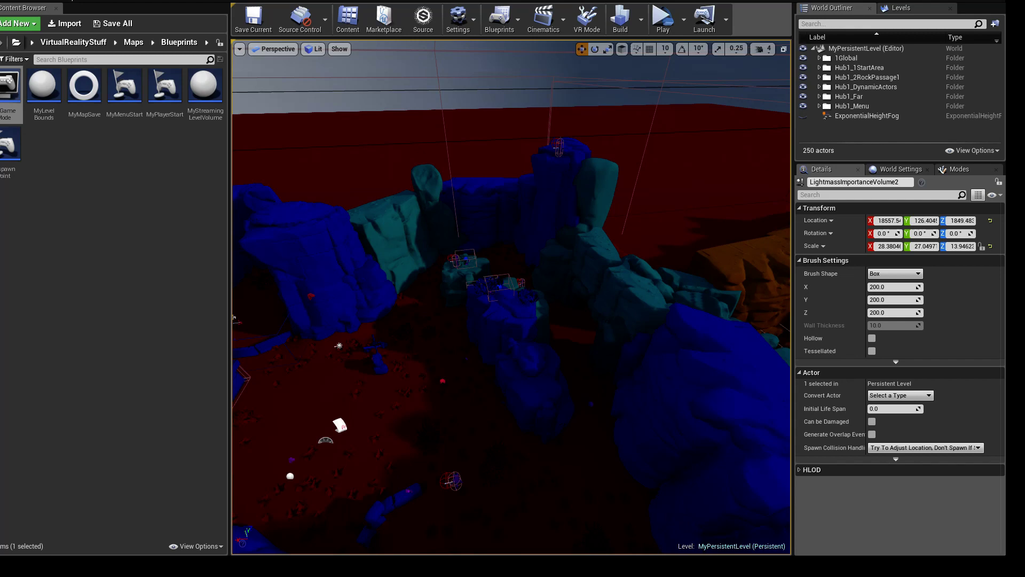
pyautogui.moveTo(396, 479); pyautogui.dragTo(396, 479, button='right')
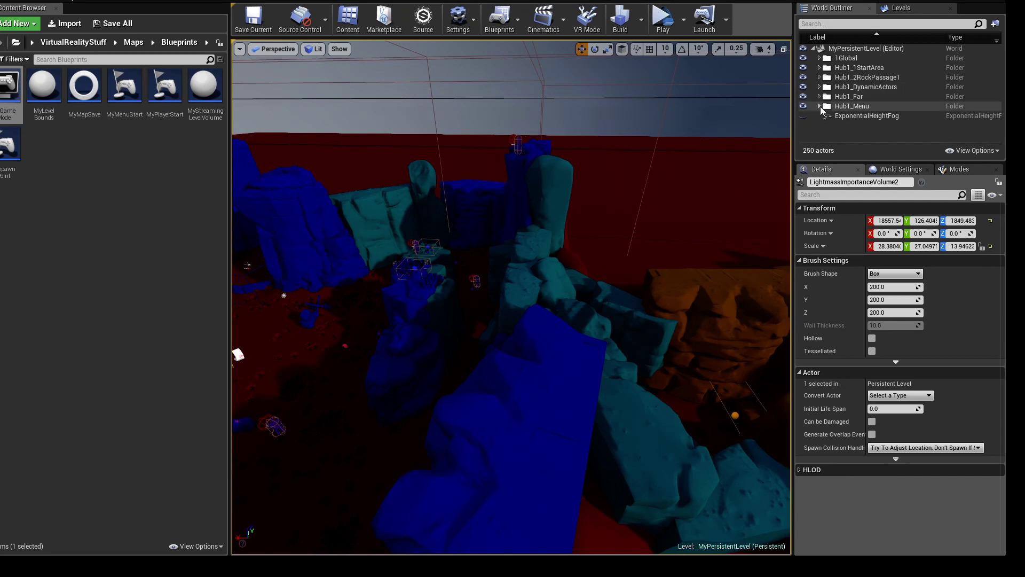
# Hide the Hub1_1StartArea folder and show it again to check which rocks belong to it
pyautogui.click(804, 67)
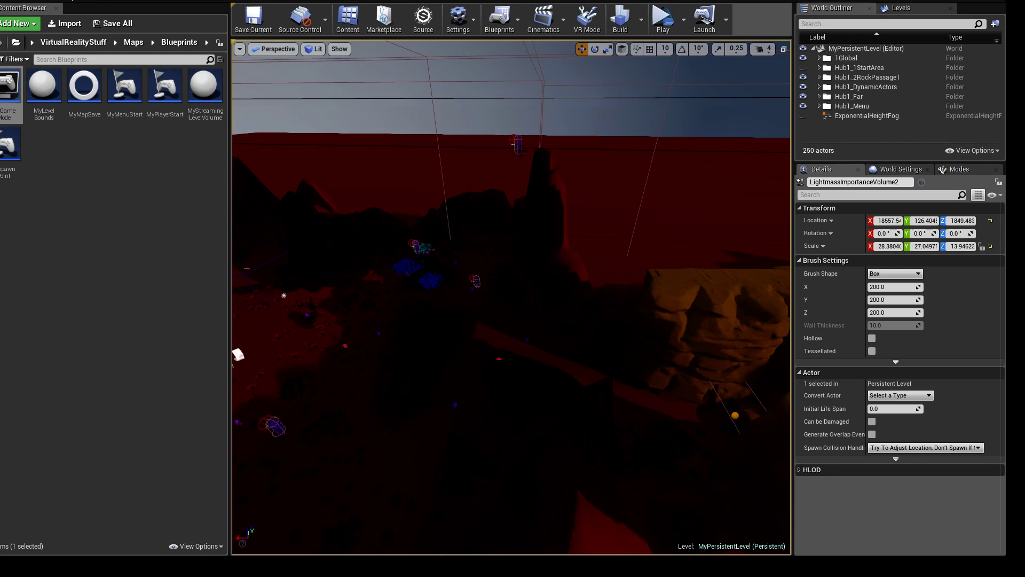
pyautogui.click(803, 67)
# Turn off the level colouring in the viewport so the scene displays its normal materials
pyautogui.moveTo(550, 168); pyautogui.dragTo(448, 208, button='right')
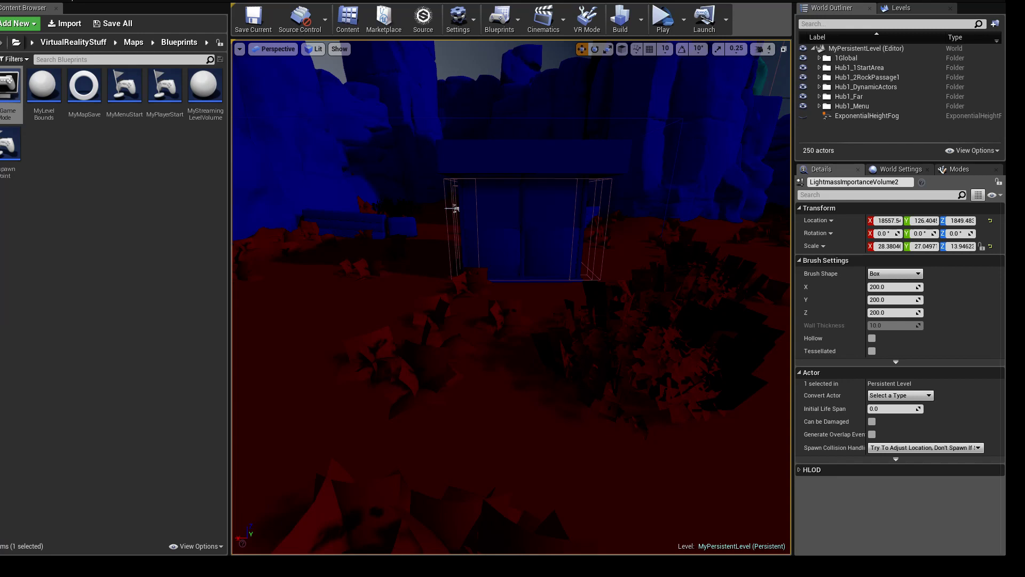
pyautogui.moveTo(454, 209); pyautogui.dragTo(454, 208, button='right')
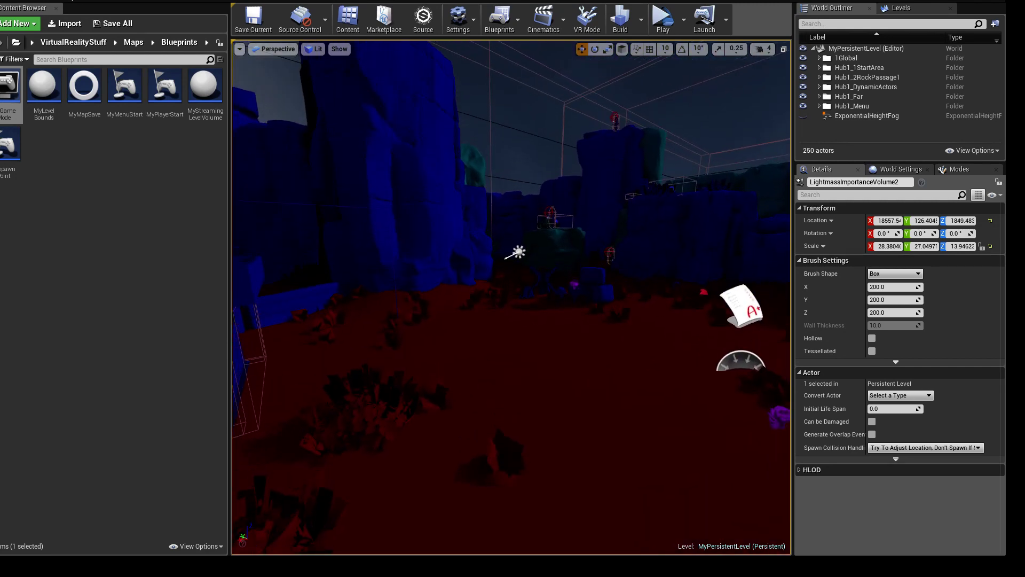
pyautogui.click(339, 48)
pyautogui.click(363, 63)
# Inspect the start area with its normal materials, from the small building to the barricades and rock platforms
pyautogui.moveTo(454, 127); pyautogui.dragTo(454, 126, button='right')
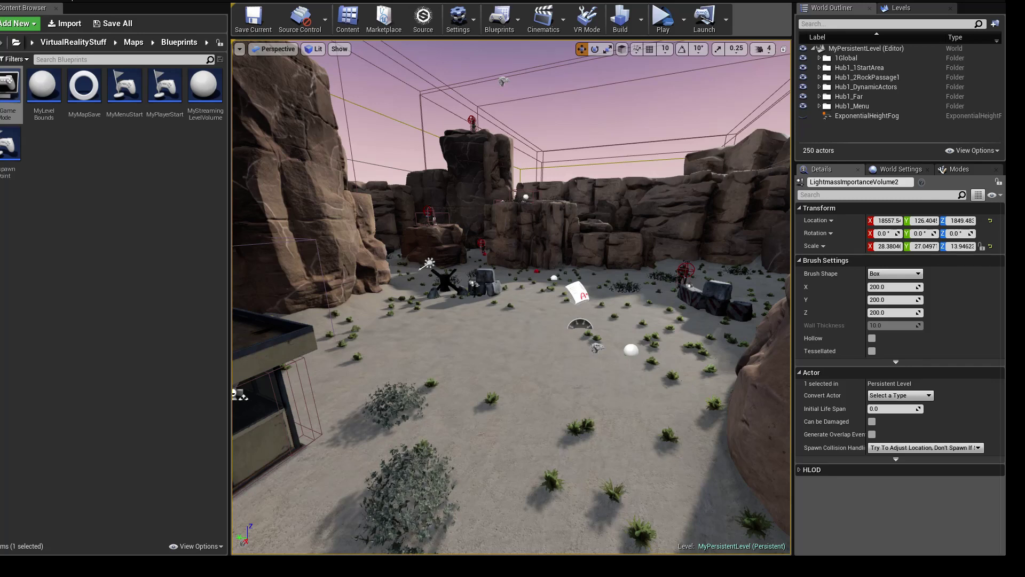
pyautogui.moveTo(454, 127); pyautogui.dragTo(347, 127, button='right')
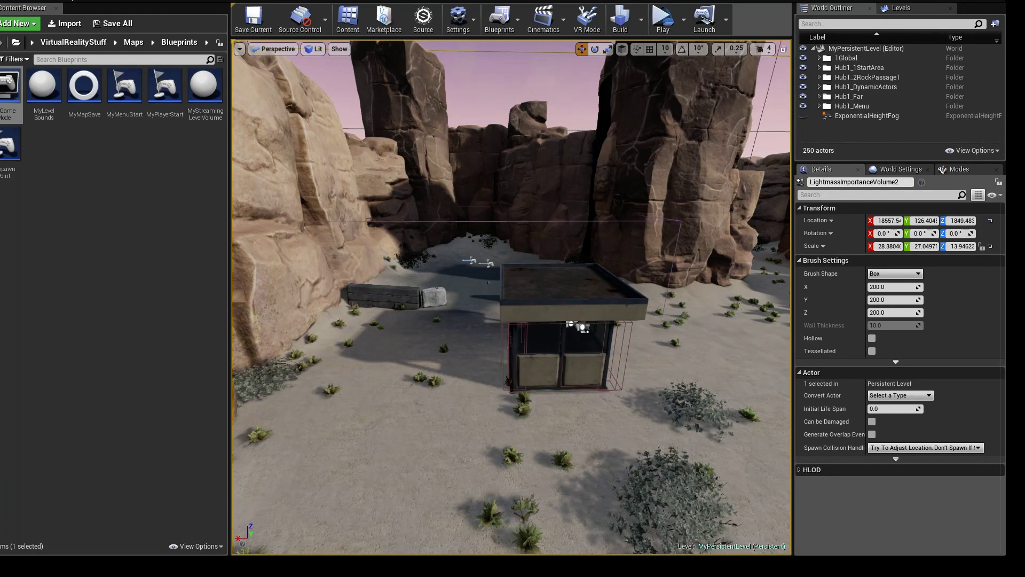
pyautogui.moveTo(454, 127); pyautogui.dragTo(454, 127, button='right')
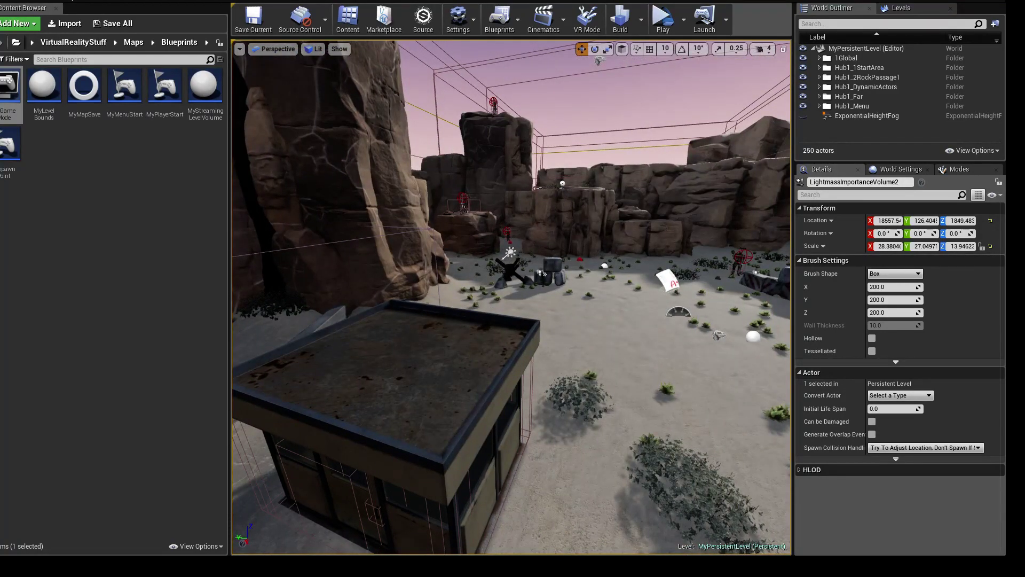
pyautogui.moveTo(454, 127); pyautogui.dragTo(363, 181, button='right')
pyautogui.moveTo(454, 127); pyautogui.dragTo(454, 126, button='right')
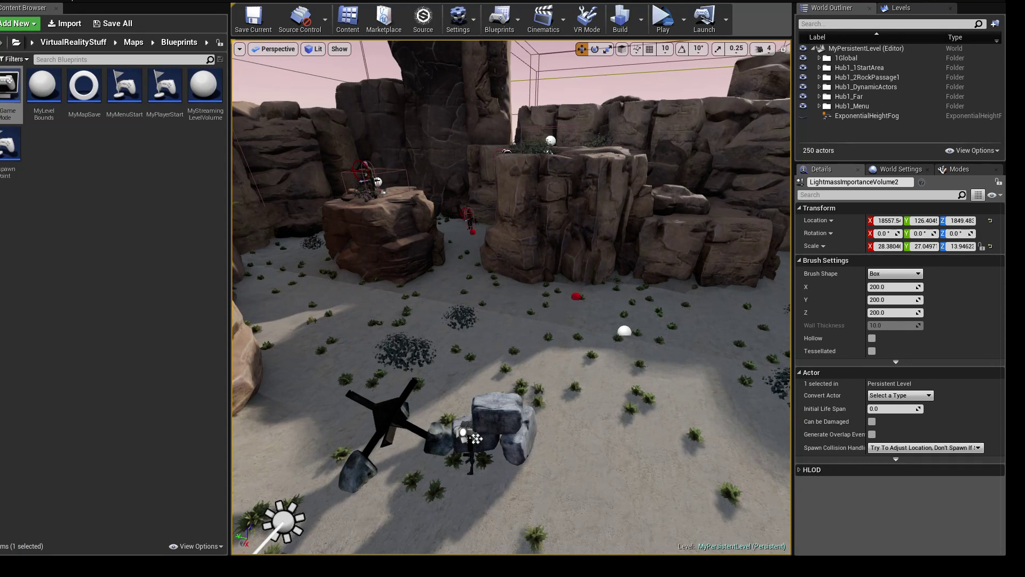
pyautogui.moveTo(454, 126); pyautogui.dragTo(454, 126, button='right')
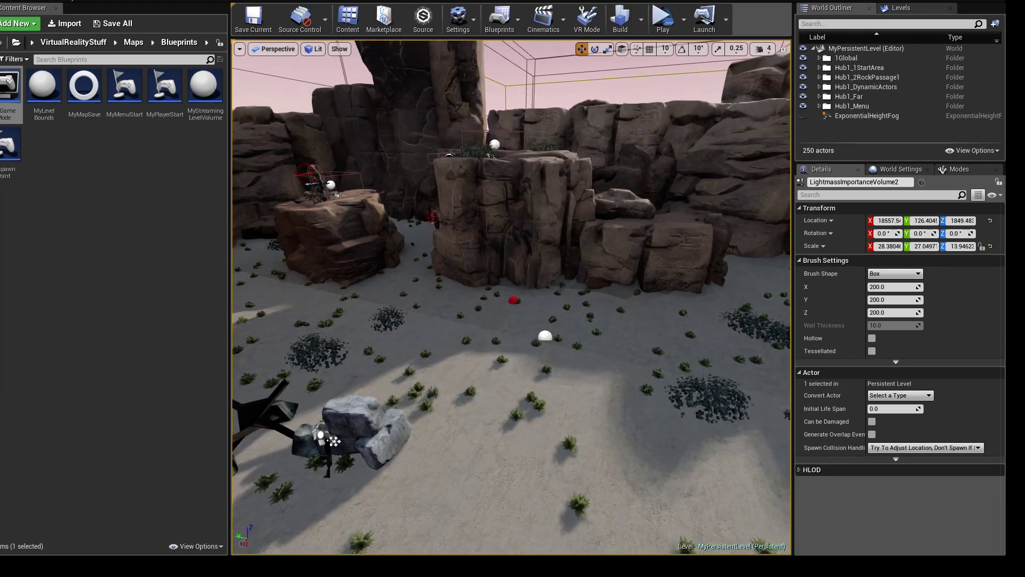
pyautogui.moveTo(454, 126); pyautogui.dragTo(454, 126, button='right')
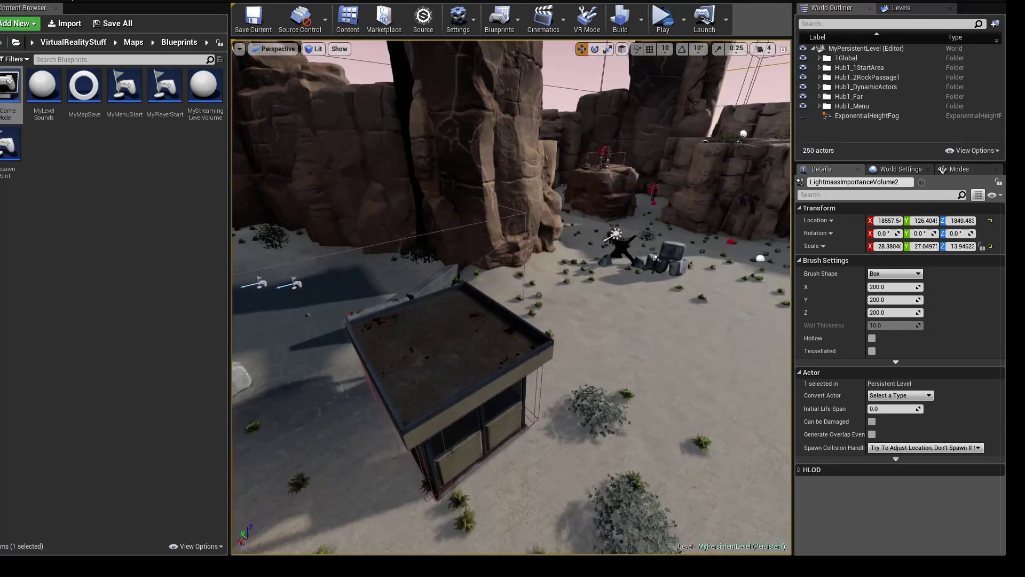
# Launch the level as a VR preview and play through the start area
pyautogui.click(662, 20)
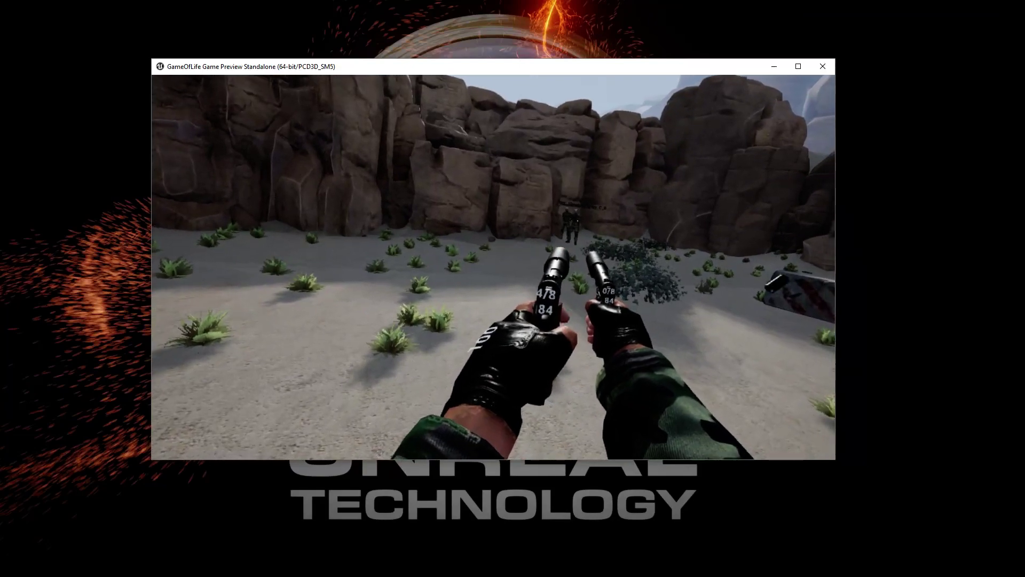
pyautogui.press('s')
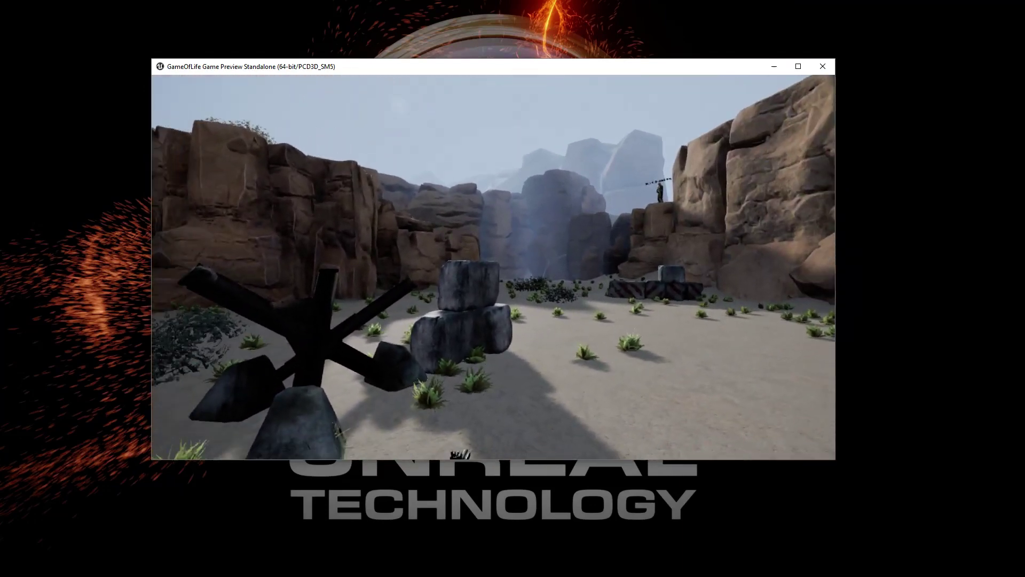
# Pause the game and save the progress as a new savegame, declining to overwrite the existing autosave
pyautogui.press('Escape')
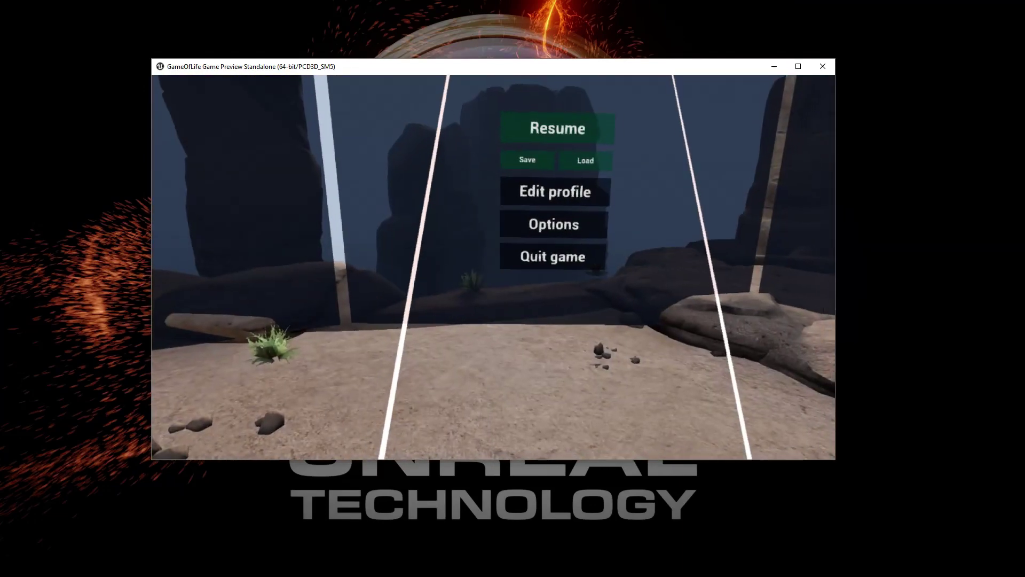
pyautogui.click(506, 184)
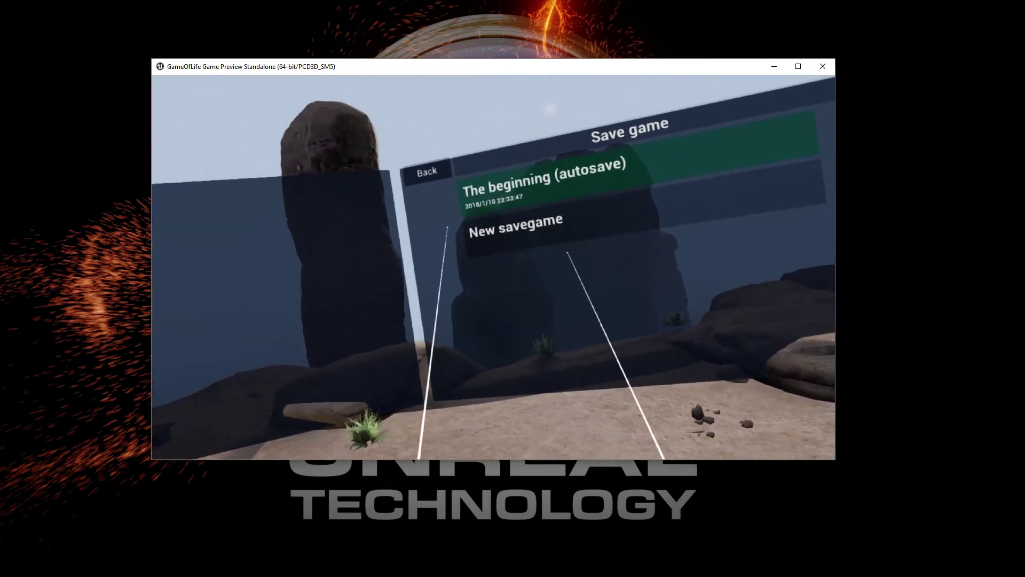
pyautogui.click(430, 180)
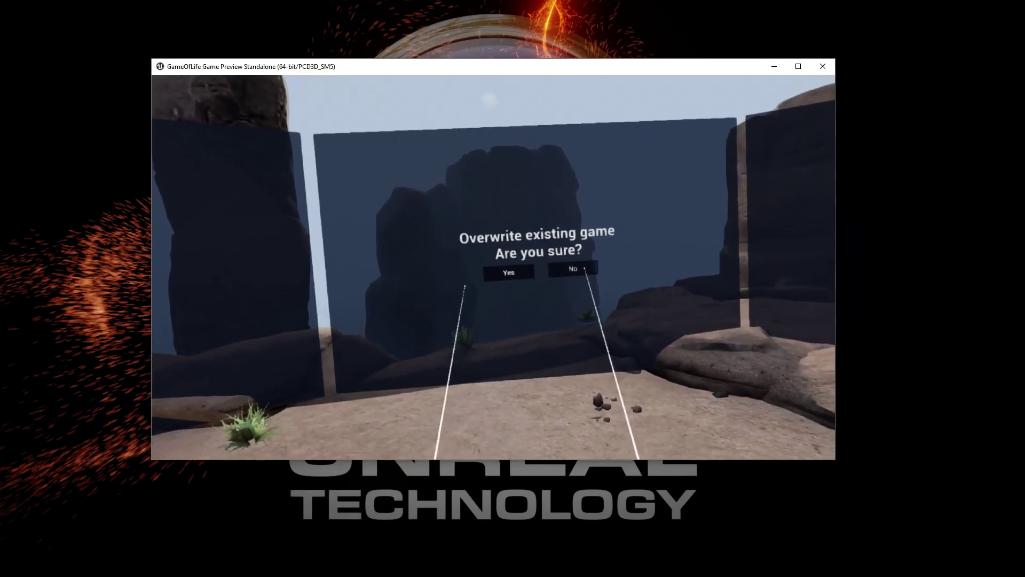
pyautogui.click(582, 262)
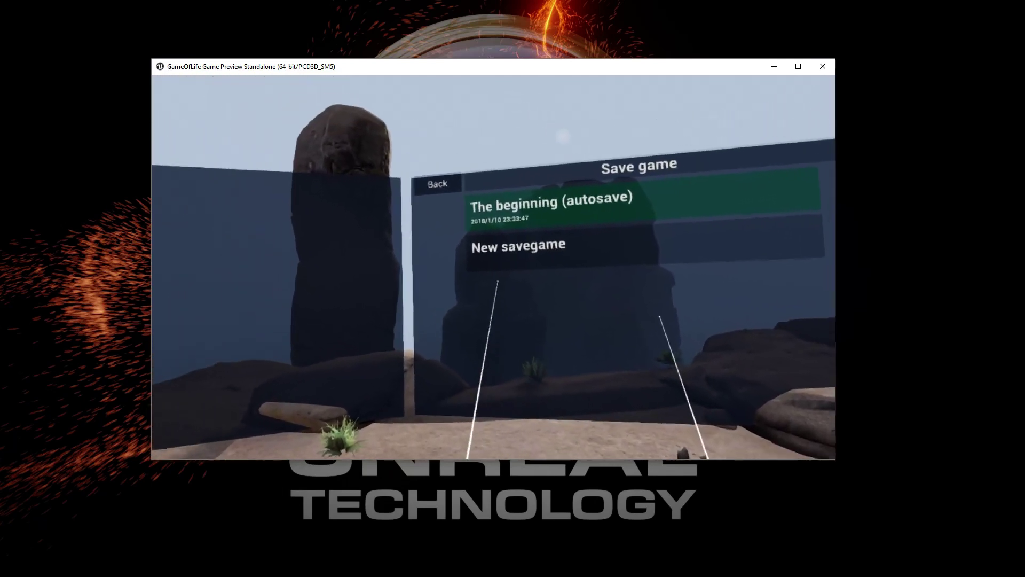
pyautogui.click(496, 264)
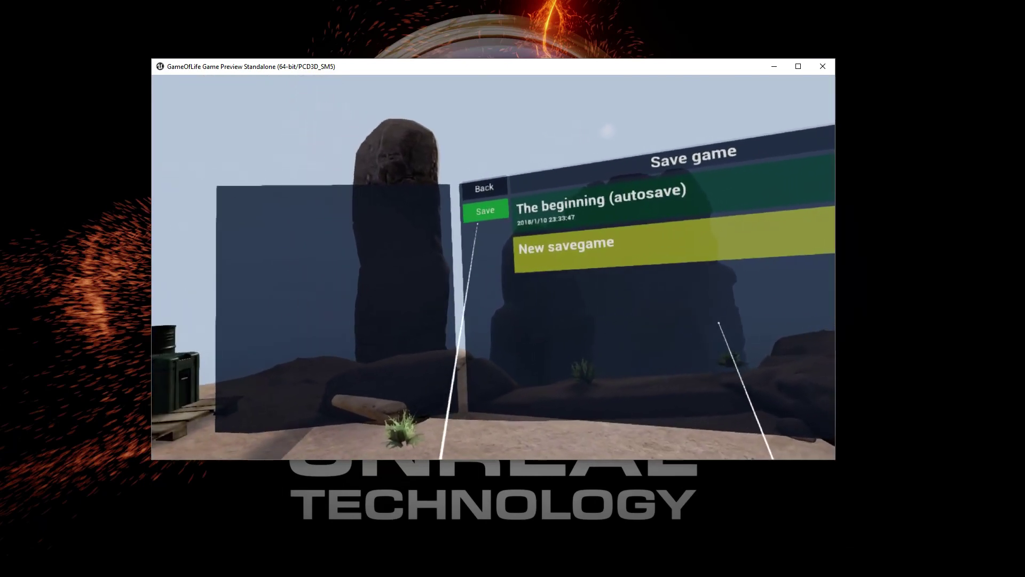
pyautogui.click(478, 214)
# Quit to the main menu and load the manual savegame "The beginning"
pyautogui.click(558, 316)
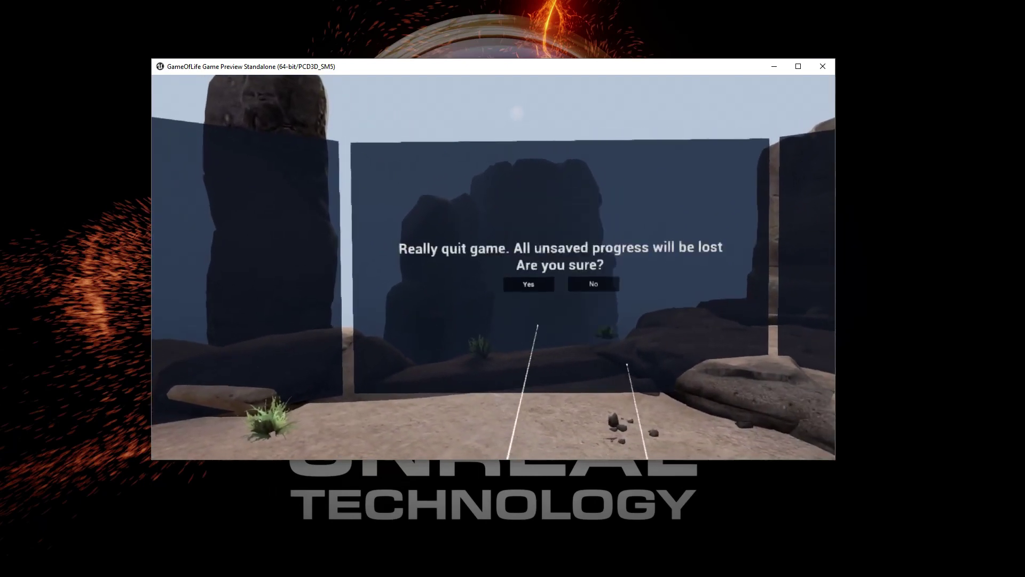
pyautogui.click(529, 288)
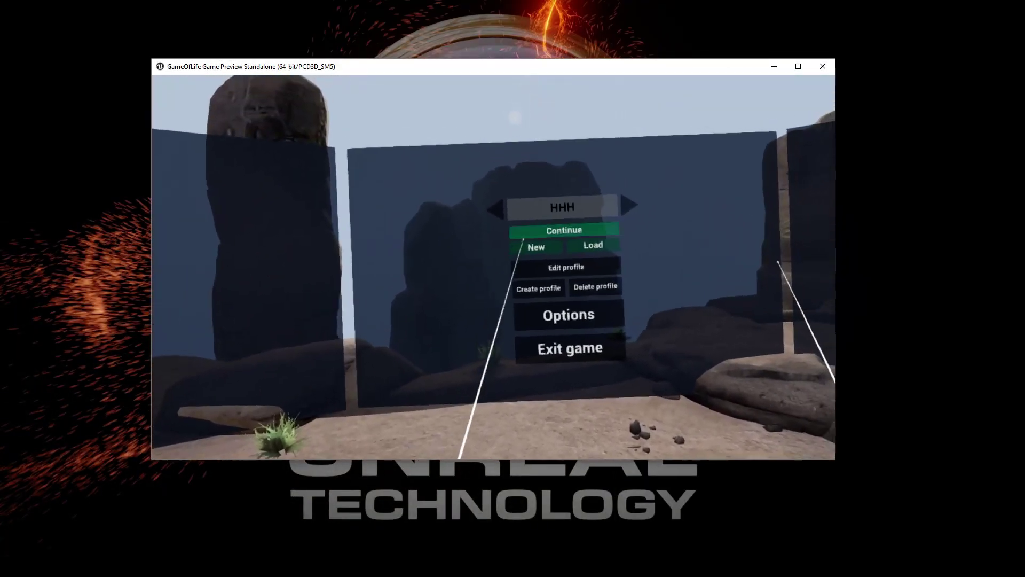
pyautogui.click(545, 261)
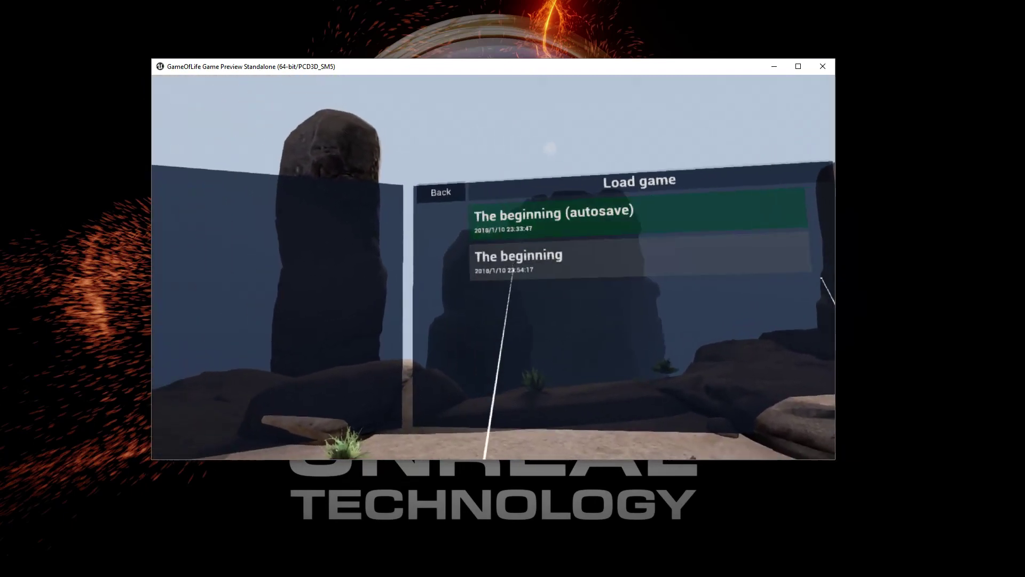
pyautogui.click(479, 268)
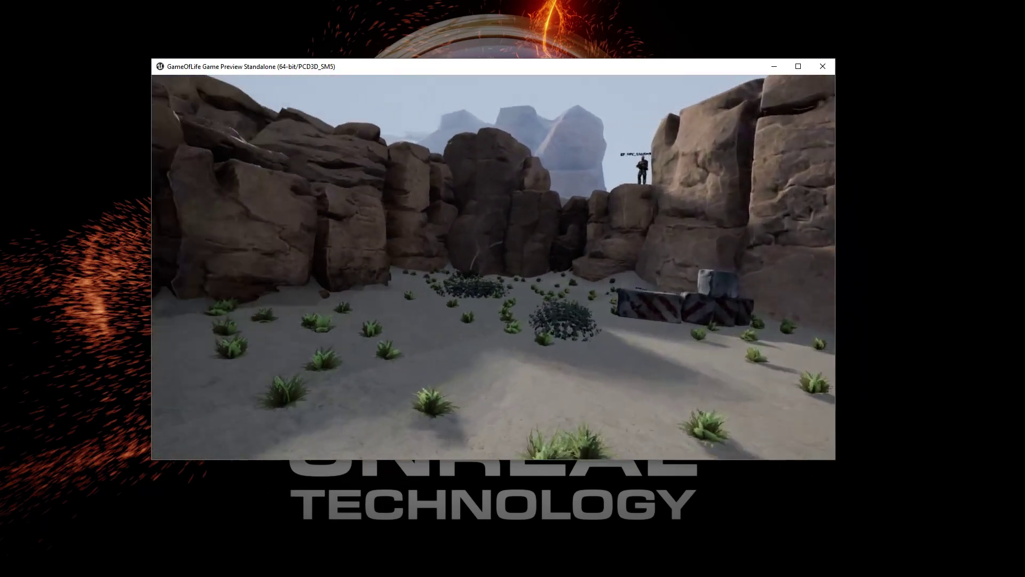
# Playtest the route out of the start area by moving past the enemies and through the rock passage
pyautogui.press('w')
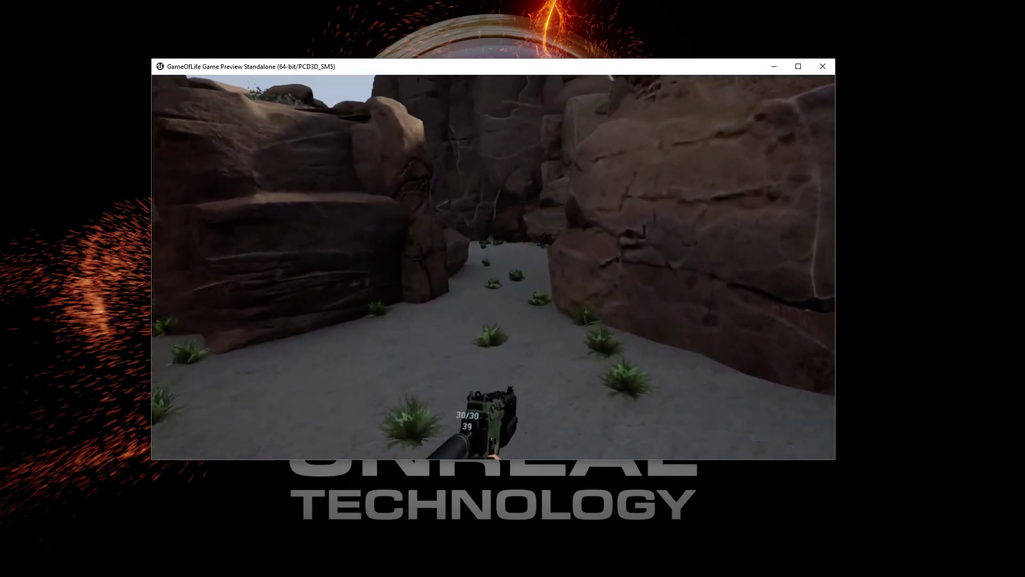
pyautogui.press('w')
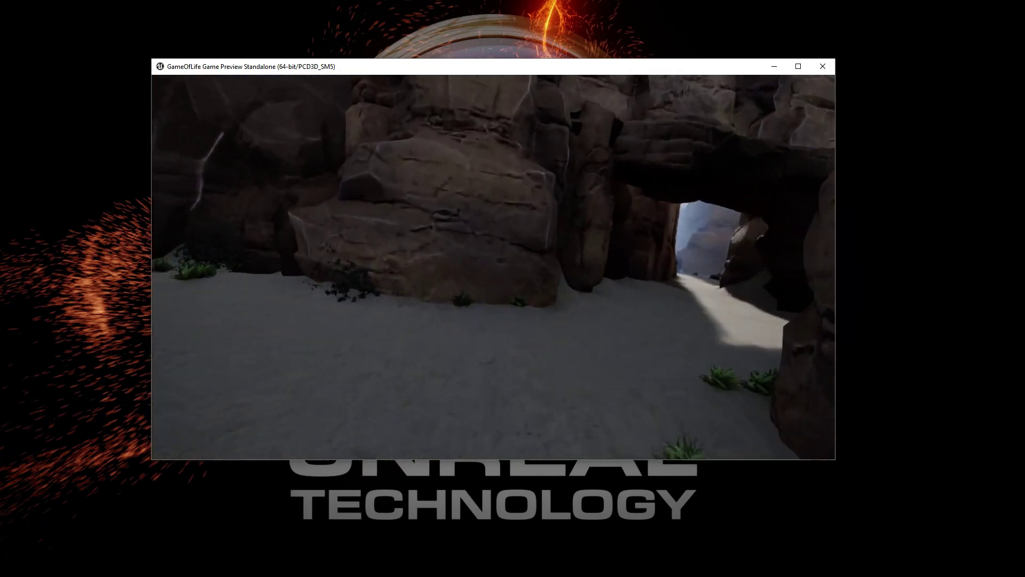
pyautogui.press('w')
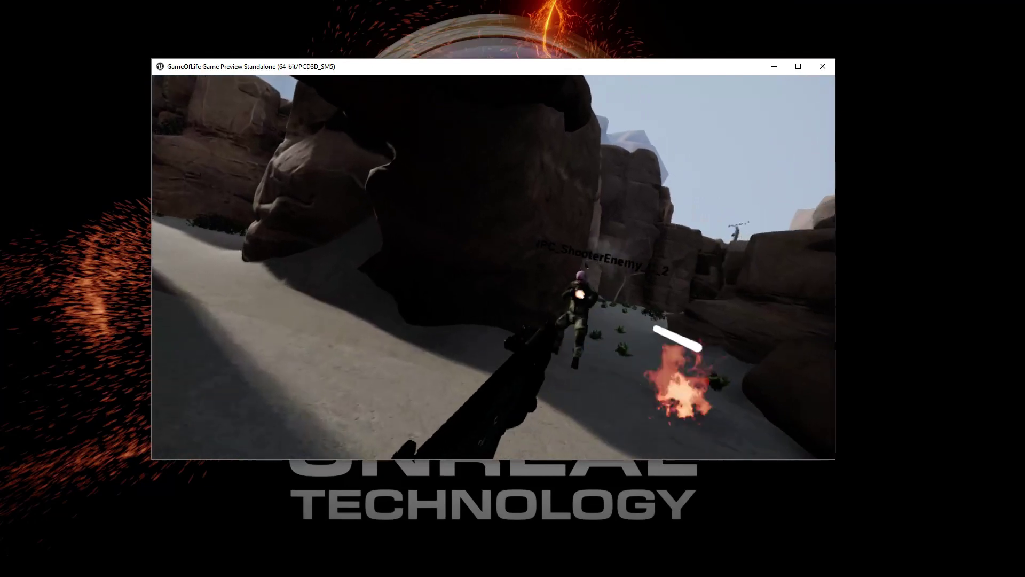
pyautogui.press('w')
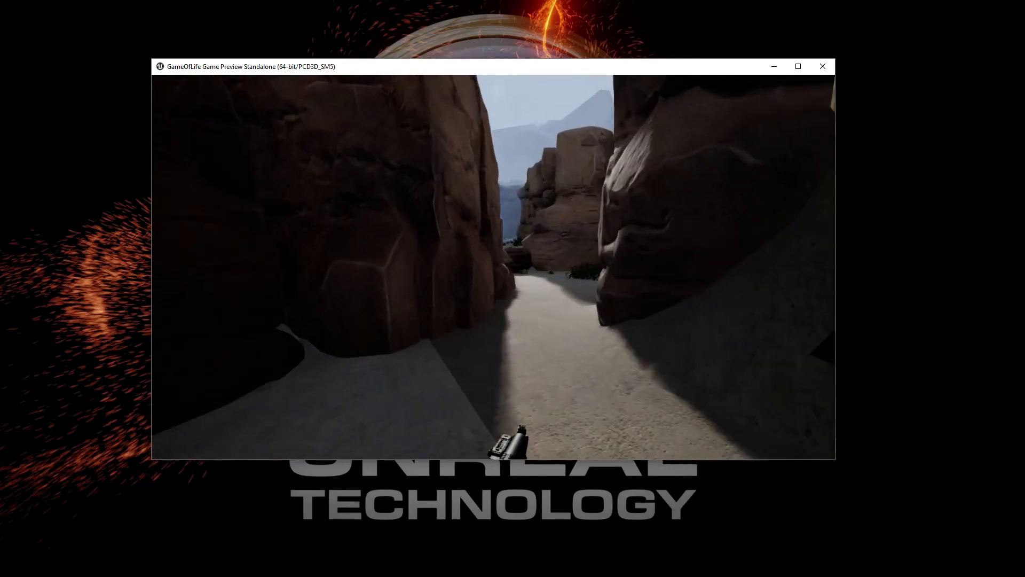
pyautogui.press('w')
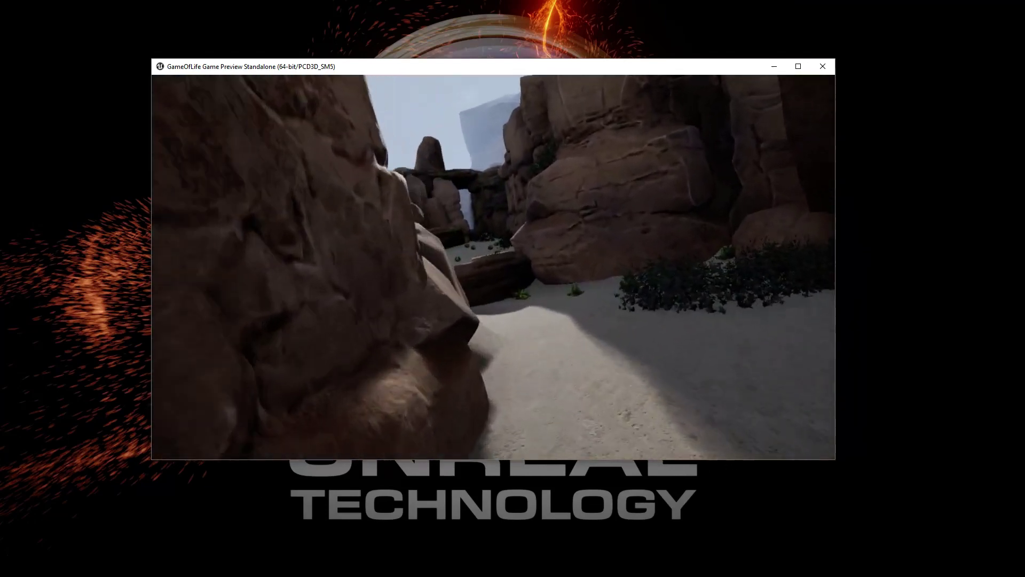
pyautogui.press('g')
pyautogui.press('w')
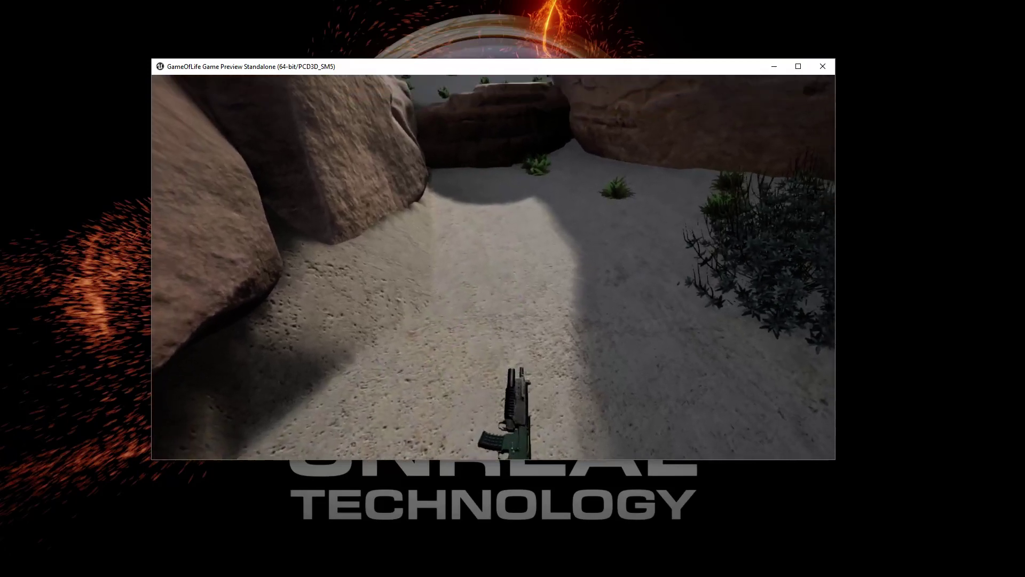
# Take out two grenades and drop them on the sand beside the rifle
pyautogui.press('e')
pyautogui.press('e')
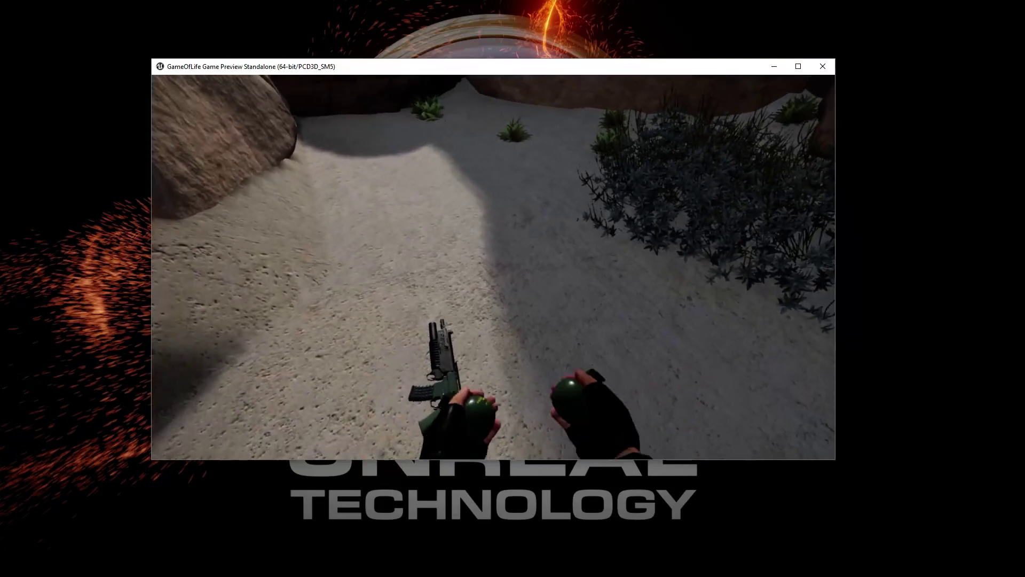
pyautogui.press('g')
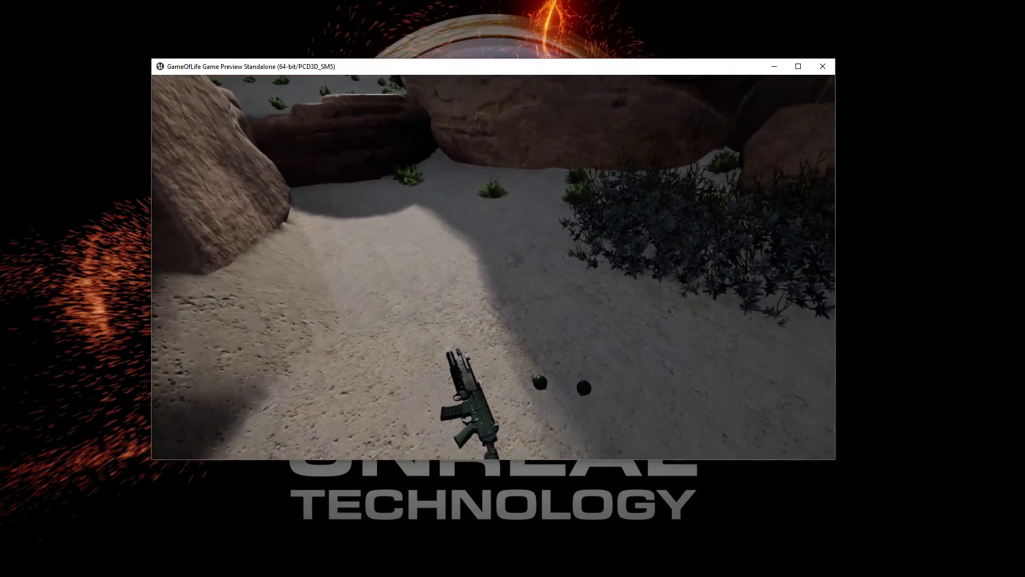
# Pause the game in the rock passage and save the progress as a new savegame
pyautogui.press('Tab')
pyautogui.press('Escape')
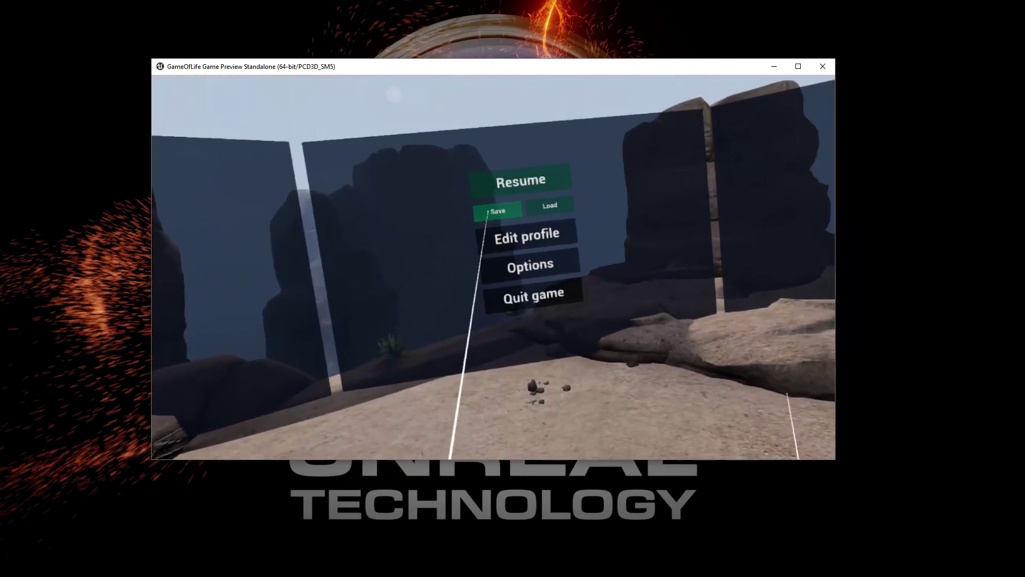
pyautogui.click(490, 211)
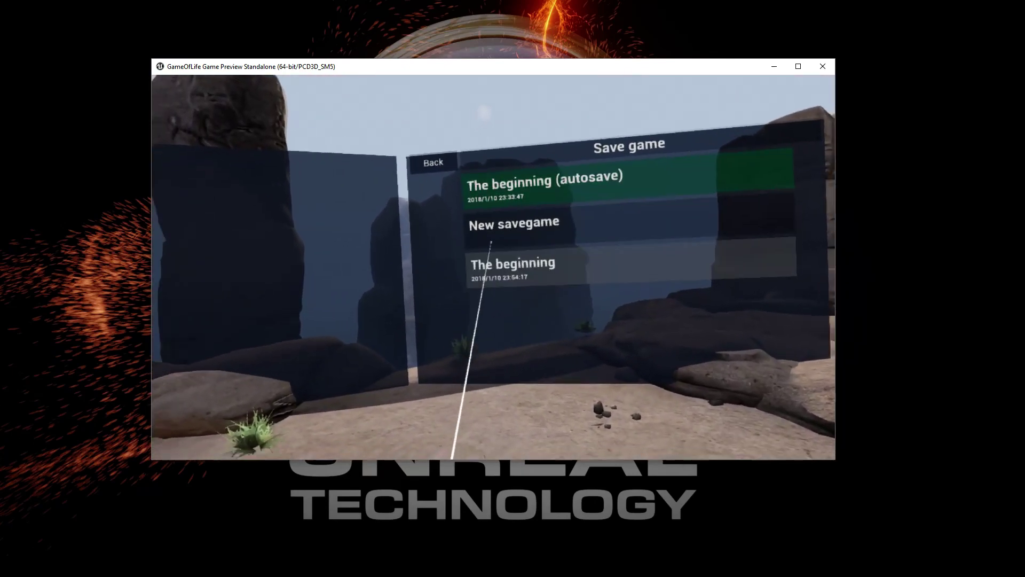
pyautogui.click(511, 235)
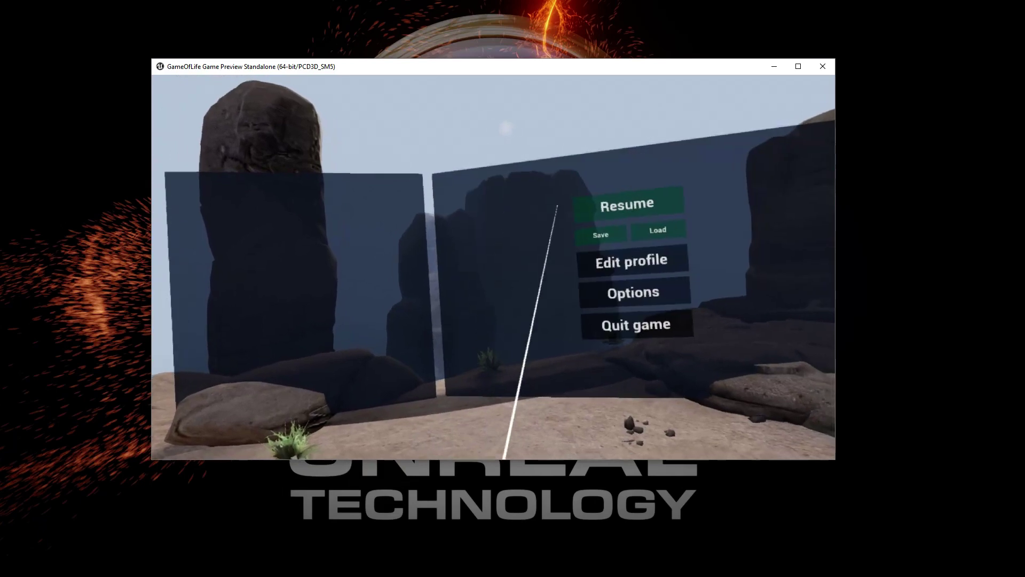
# Quit the running game, confirming the loss of unsaved progress, and load the savegame "The rockpassage"
pyautogui.click(573, 305)
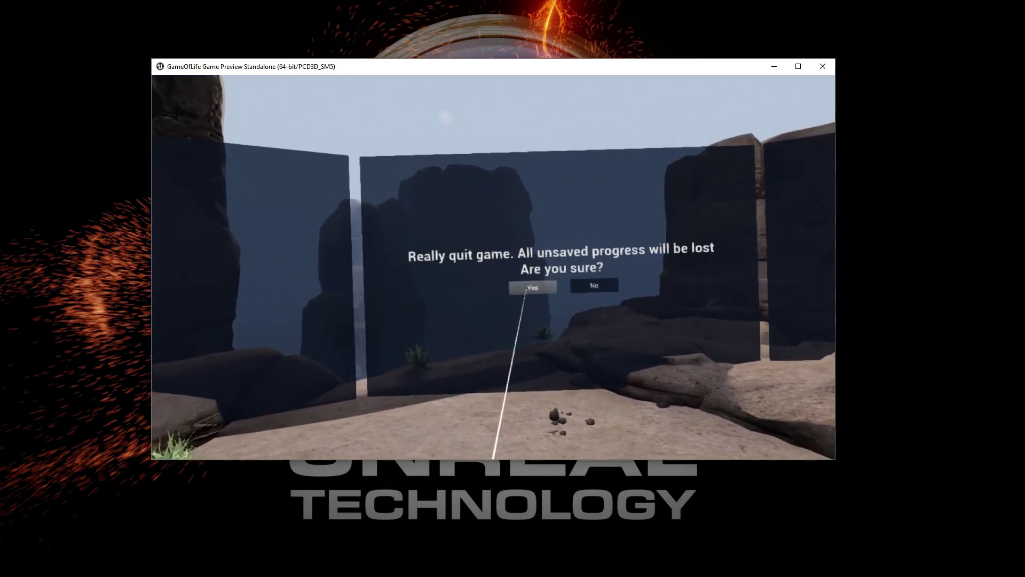
pyautogui.click(532, 288)
pyautogui.click(562, 267)
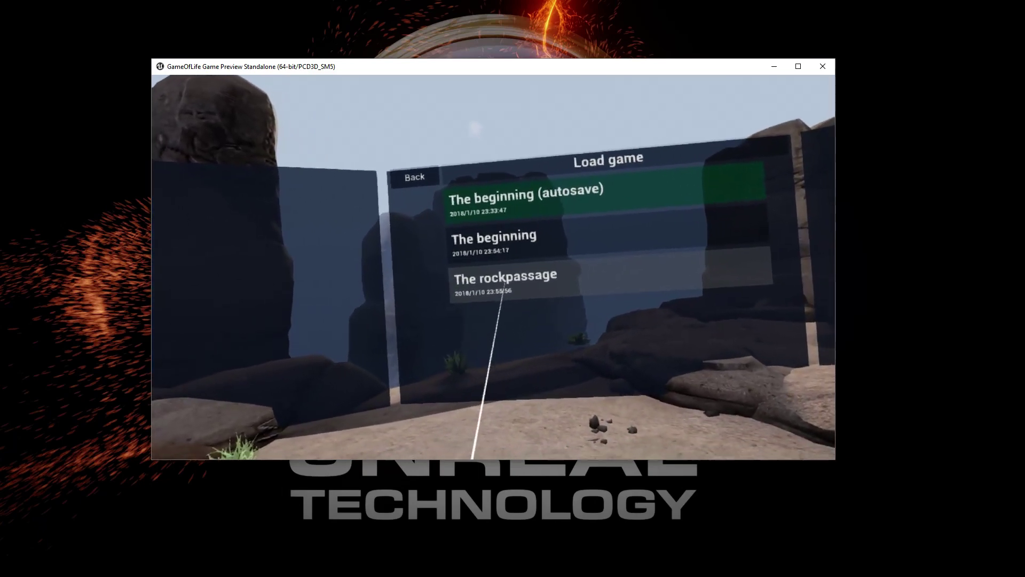
pyautogui.click(568, 261)
pyautogui.click(416, 184)
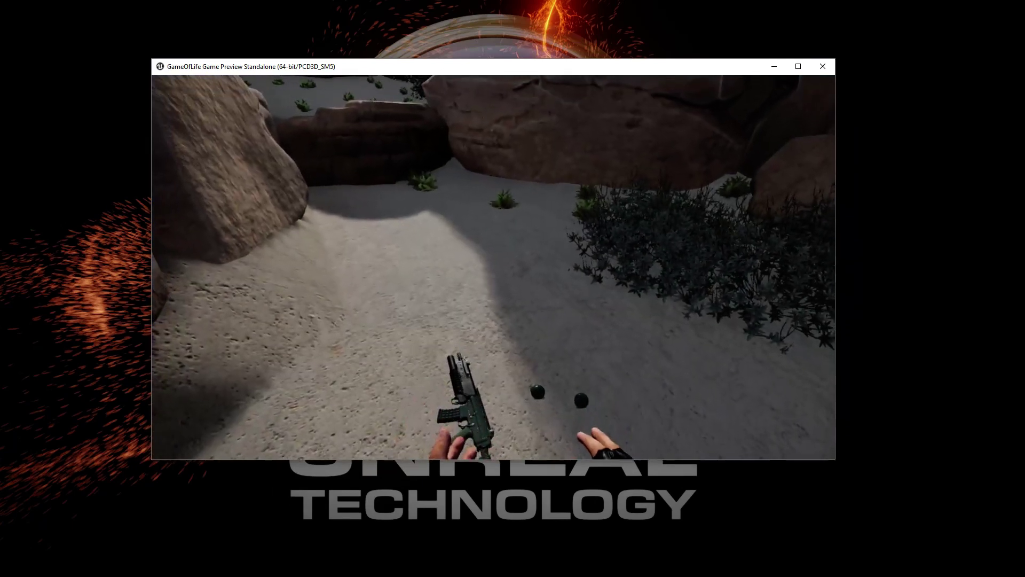
# Pick up the rifle and lay it back down, and pick up the grenades from the ground
pyautogui.press('e')
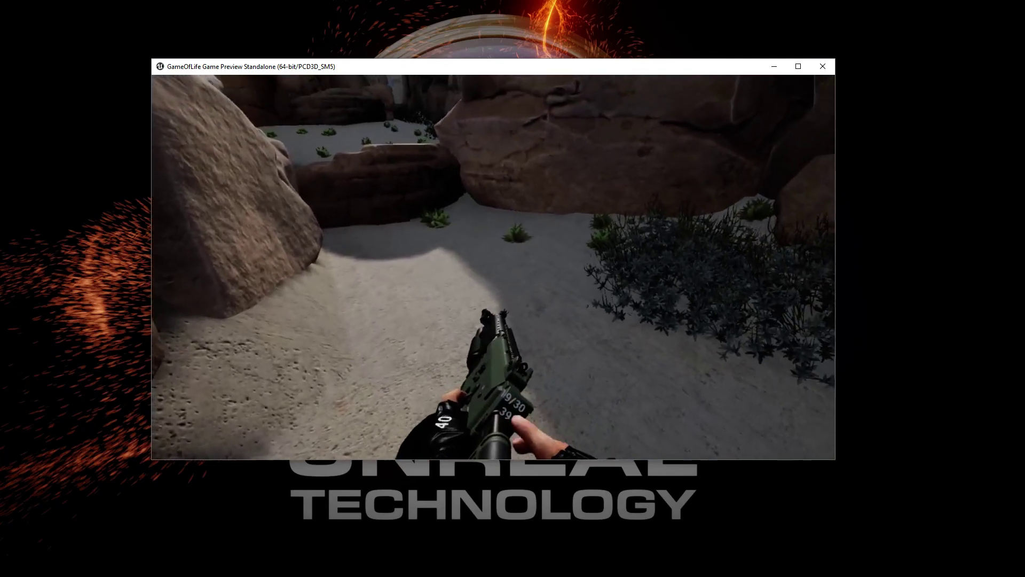
pyautogui.press('g')
pyautogui.press('w')
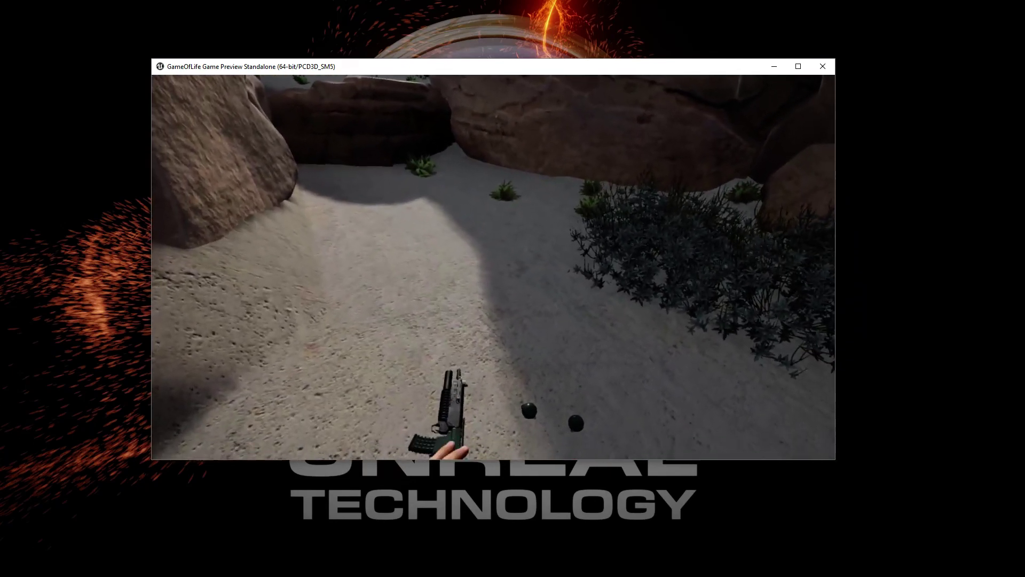
pyautogui.press('e')
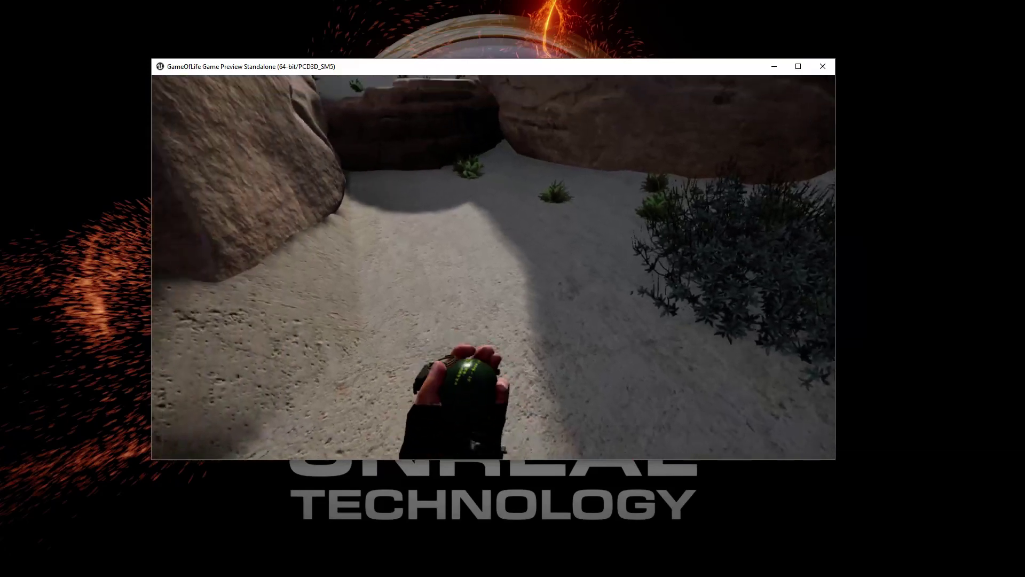
pyautogui.press('g')
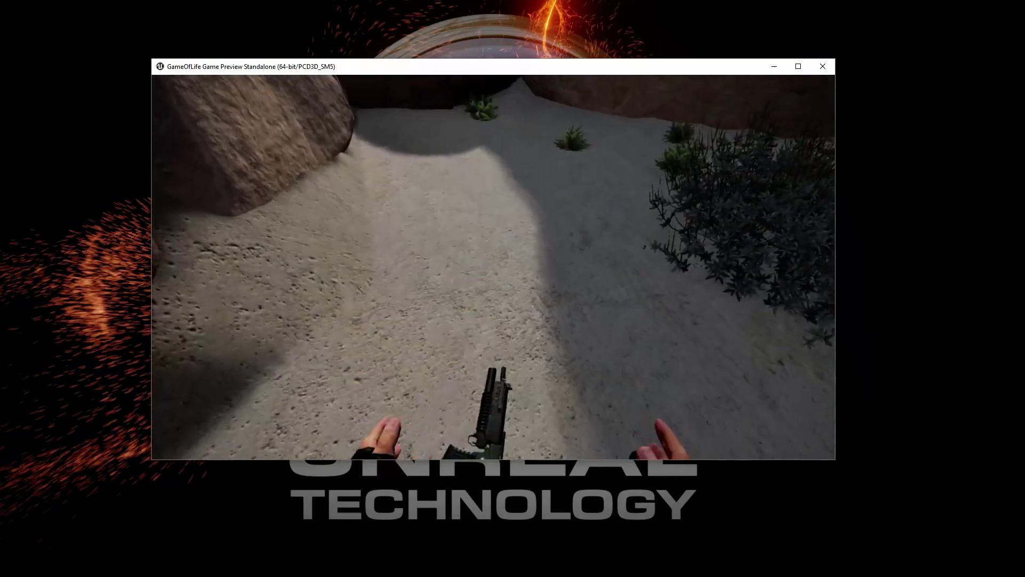